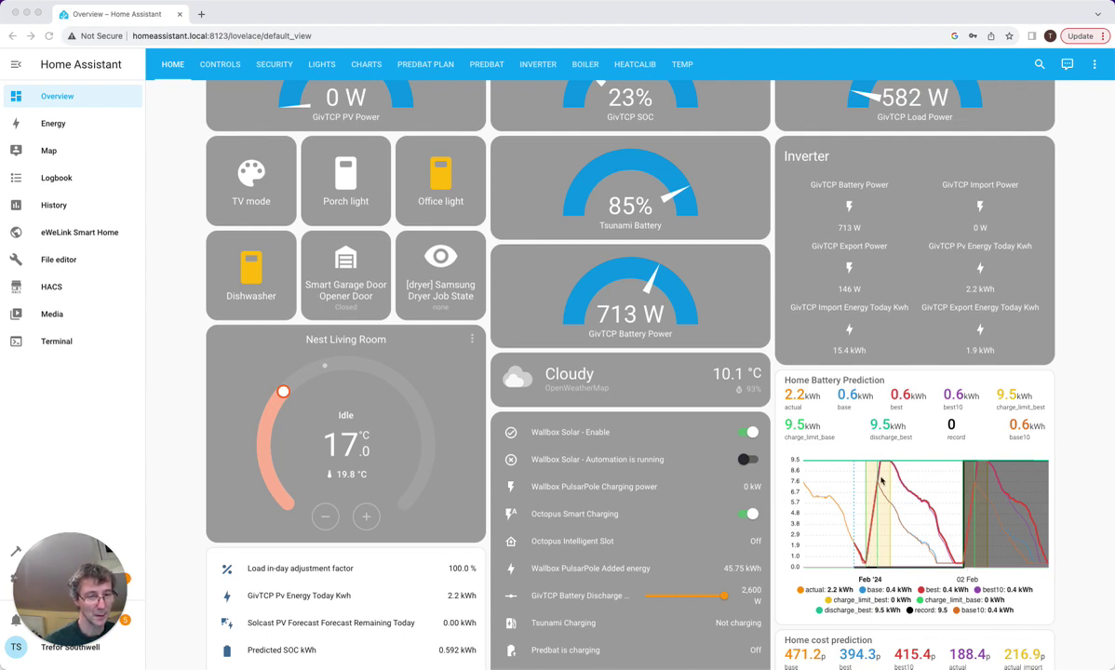
View the full battery prediction chart, then go back to the home dashboard.
{"action": "scroll", "coordinate": [521, 148], "scroll_direction": "up", "scroll_amount": 1}
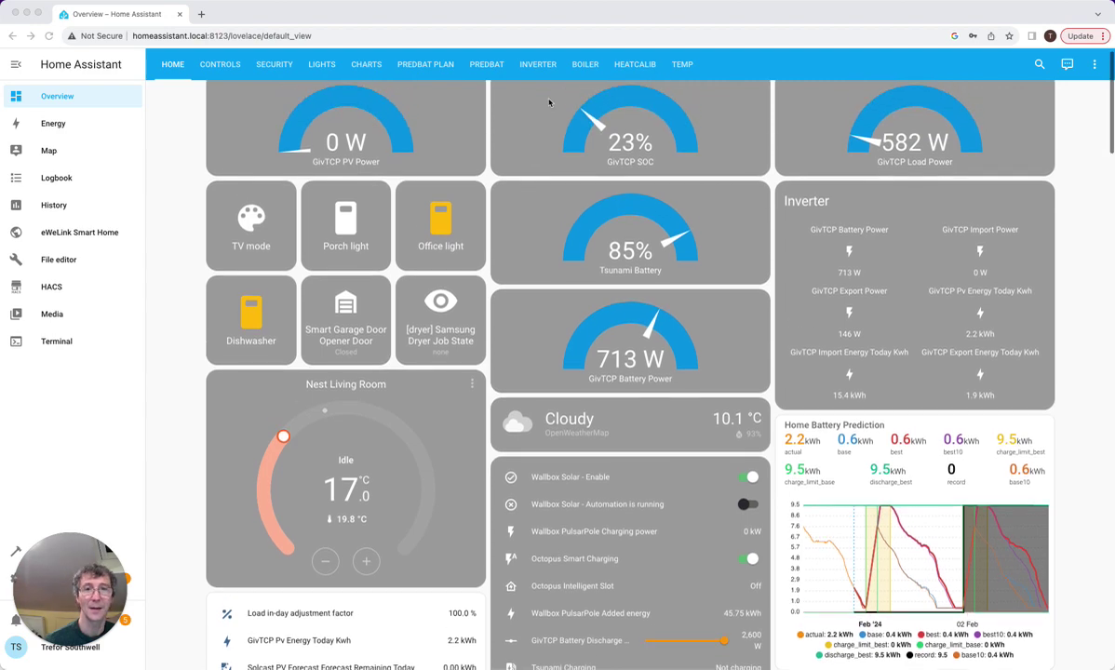
{"action": "left_click", "coordinate": [373, 67]}
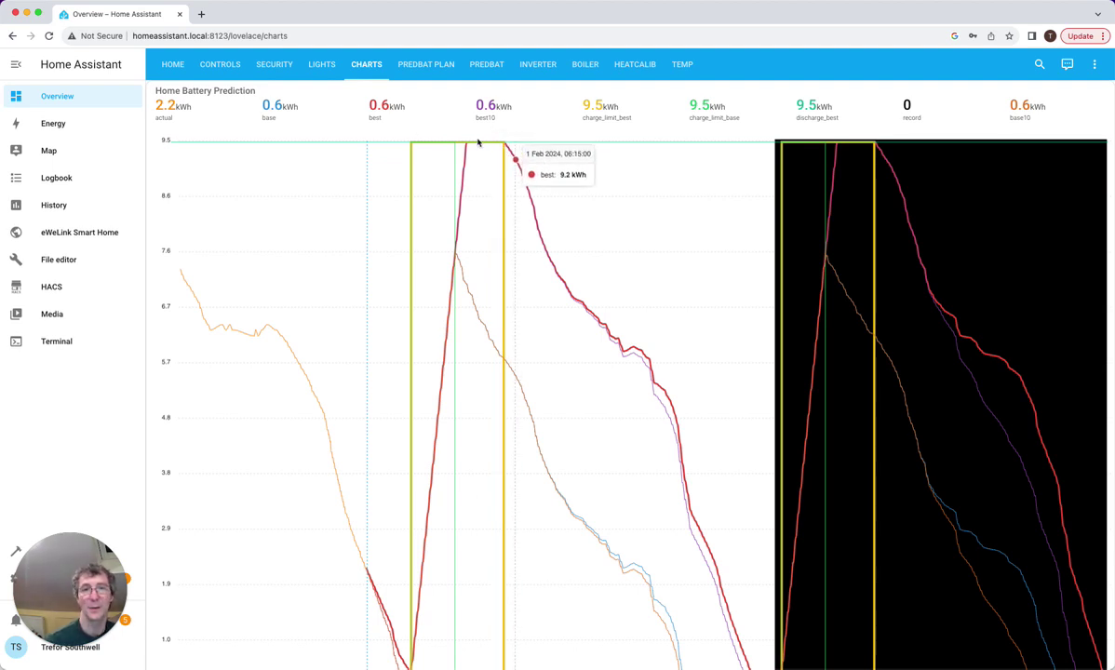
{"action": "left_click", "coordinate": [172, 65]}
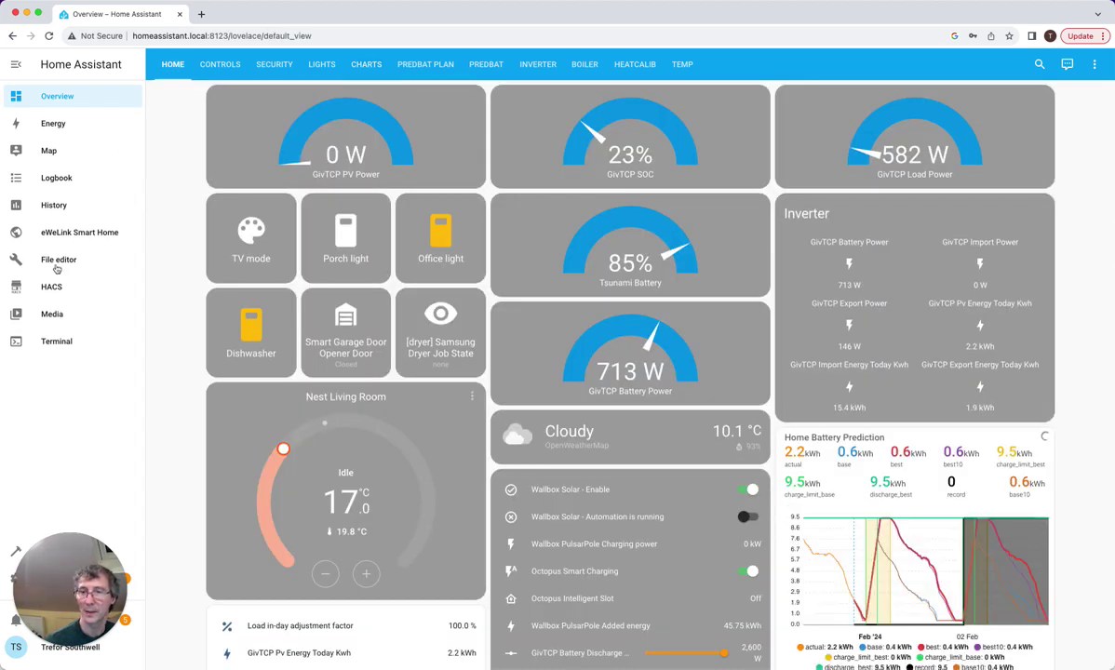
In File editor, browse from root to addon_configs/46f69597_appdaemon-predbat.
{"action": "left_click", "coordinate": [56, 260]}
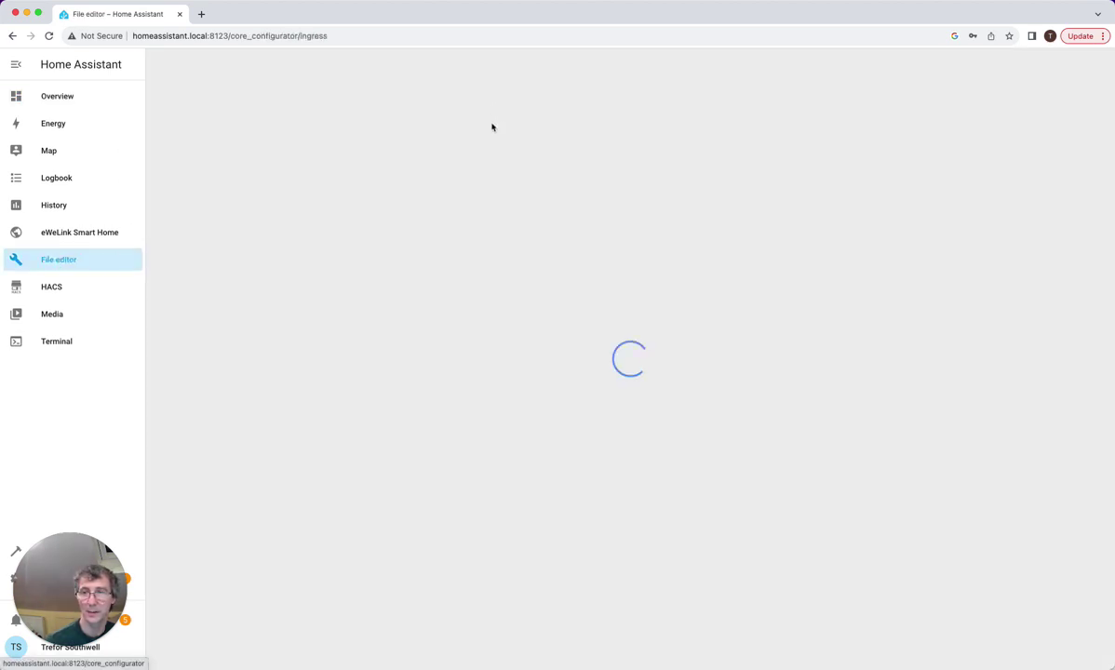
{"action": "scroll", "coordinate": [520, 288], "scroll_direction": "down", "scroll_amount": 10}
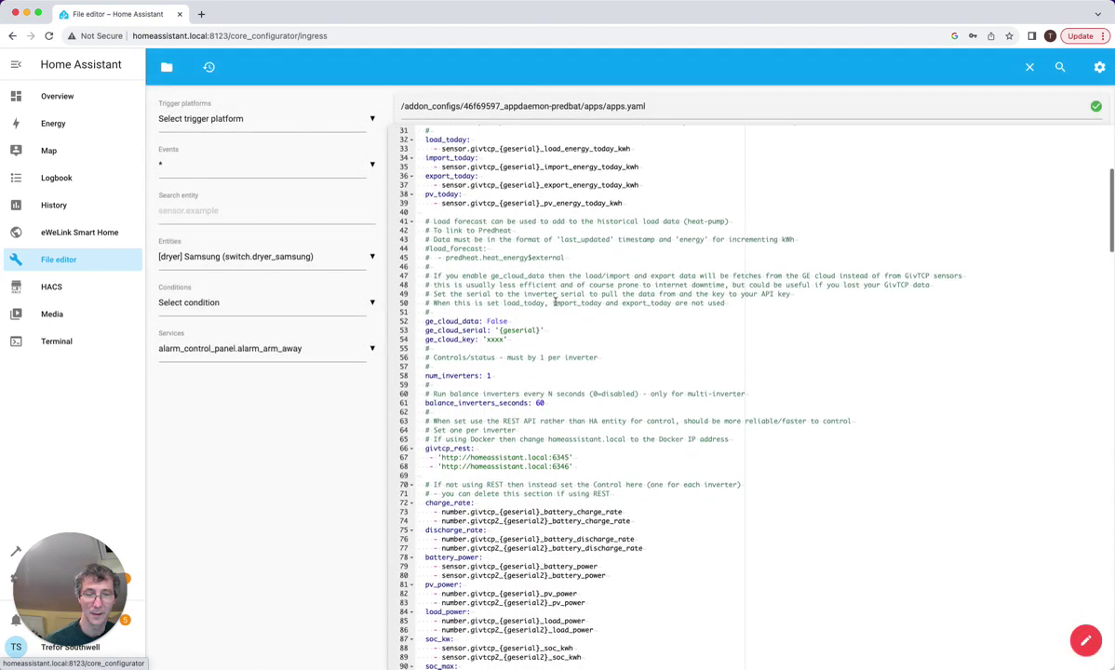
{"action": "scroll", "coordinate": [556, 301], "scroll_direction": "down", "scroll_amount": 9}
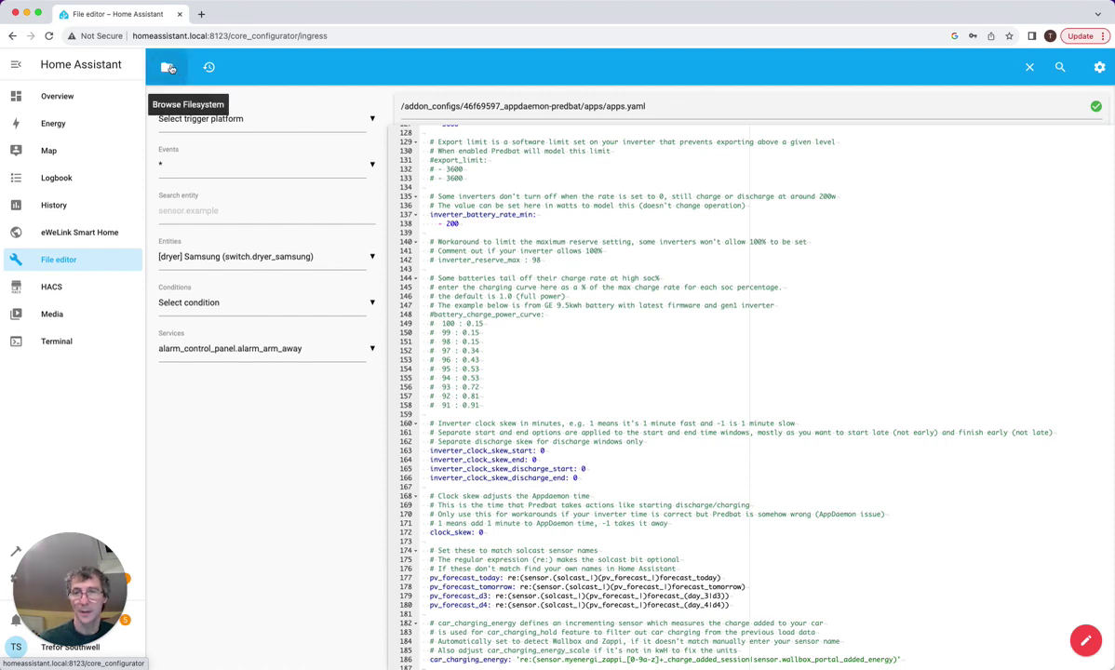
{"action": "left_click", "coordinate": [170, 68]}
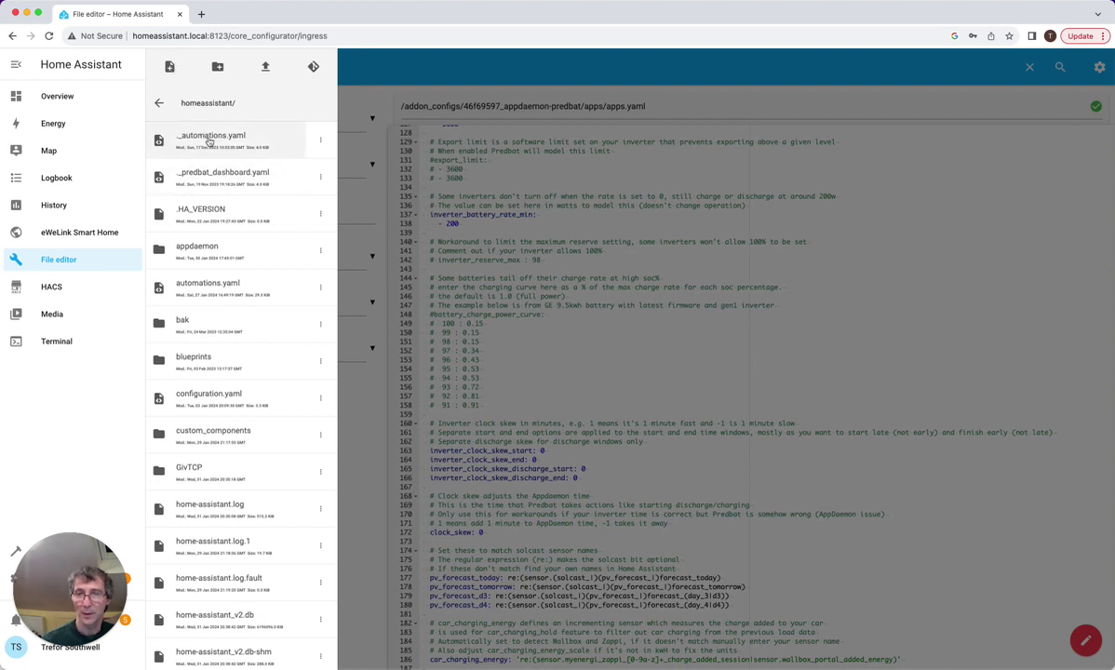
{"action": "left_click", "coordinate": [160, 104]}
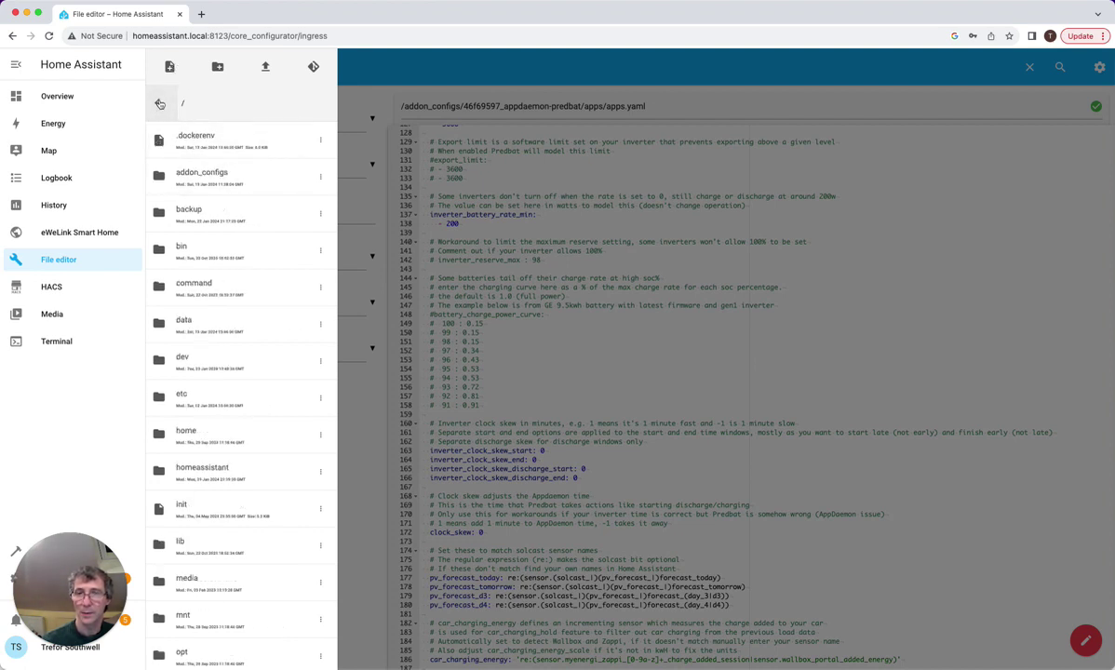
{"action": "left_click", "coordinate": [193, 168]}
{"action": "left_click", "coordinate": [200, 142]}
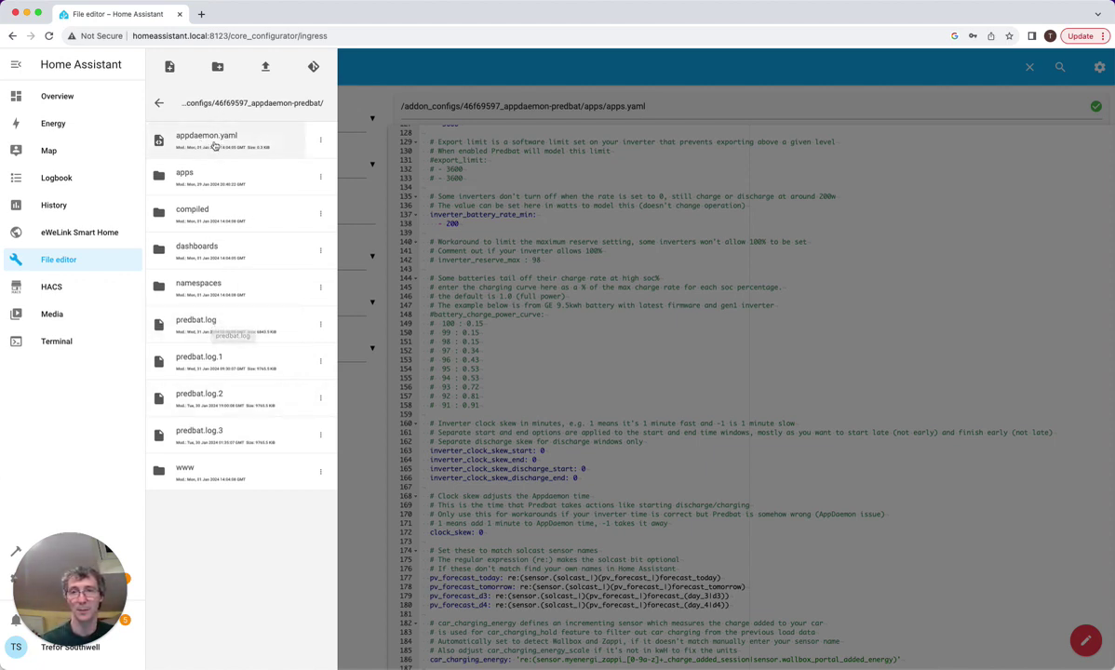
Open predbat.log near its end and select the suggested battery_charge_power_curve lines (100: 0.15 to 91: 0.91).
{"action": "left_click", "coordinate": [204, 319]}
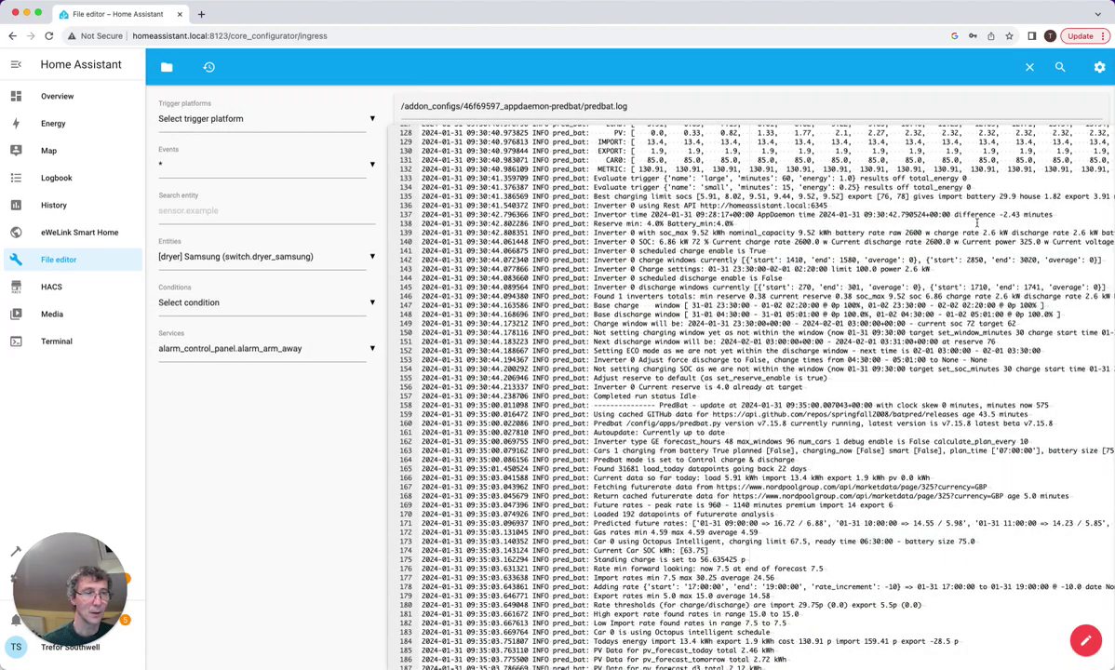
{"action": "left_click_drag", "start_coordinate": [1109, 130], "coordinate": [1075, 666]}
{"action": "scroll", "coordinate": [837, 541], "scroll_direction": "up", "scroll_amount": 8}
{"action": "scroll", "coordinate": [835, 543], "scroll_direction": "up", "scroll_amount": 12}
{"action": "scroll", "coordinate": [836, 545], "scroll_direction": "up", "scroll_amount": 2}
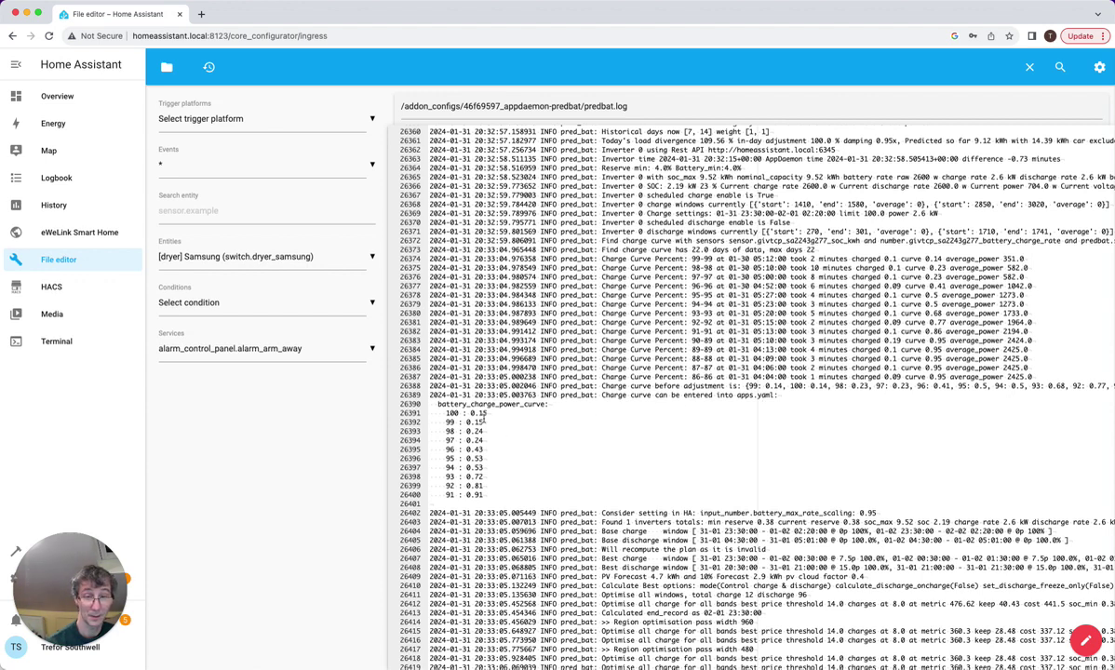
{"action": "left_click_drag", "start_coordinate": [437, 504], "coordinate": [429, 407]}
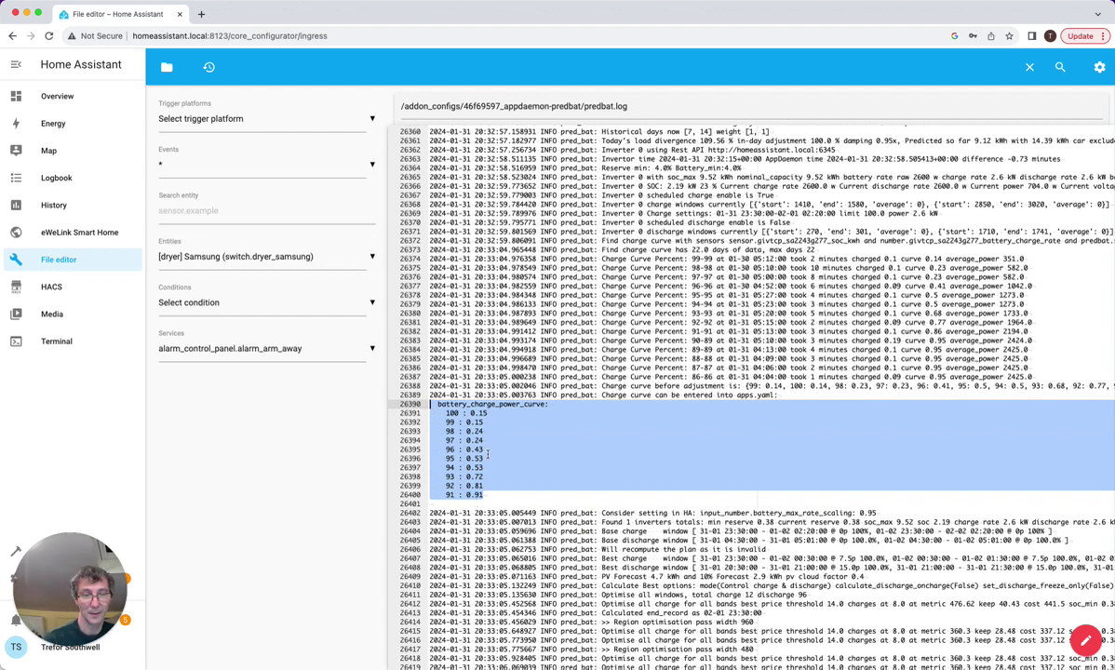
Open apps/apps.yaml in the file editor.
{"action": "left_click", "coordinate": [167, 66]}
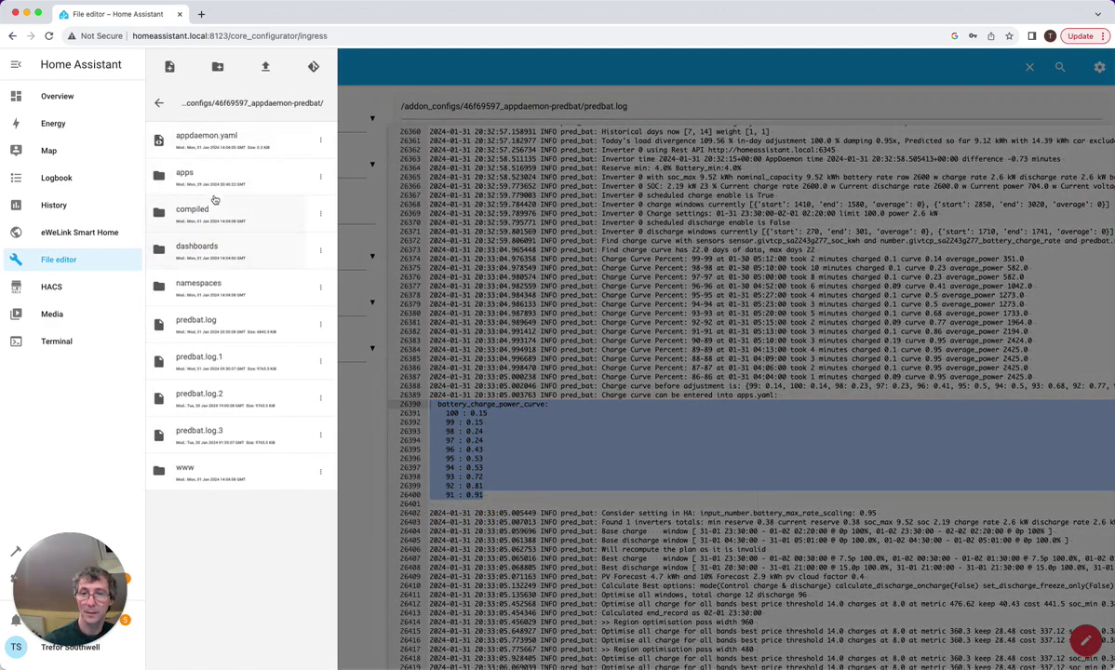
{"action": "left_click", "coordinate": [210, 180]}
{"action": "left_click", "coordinate": [218, 142]}
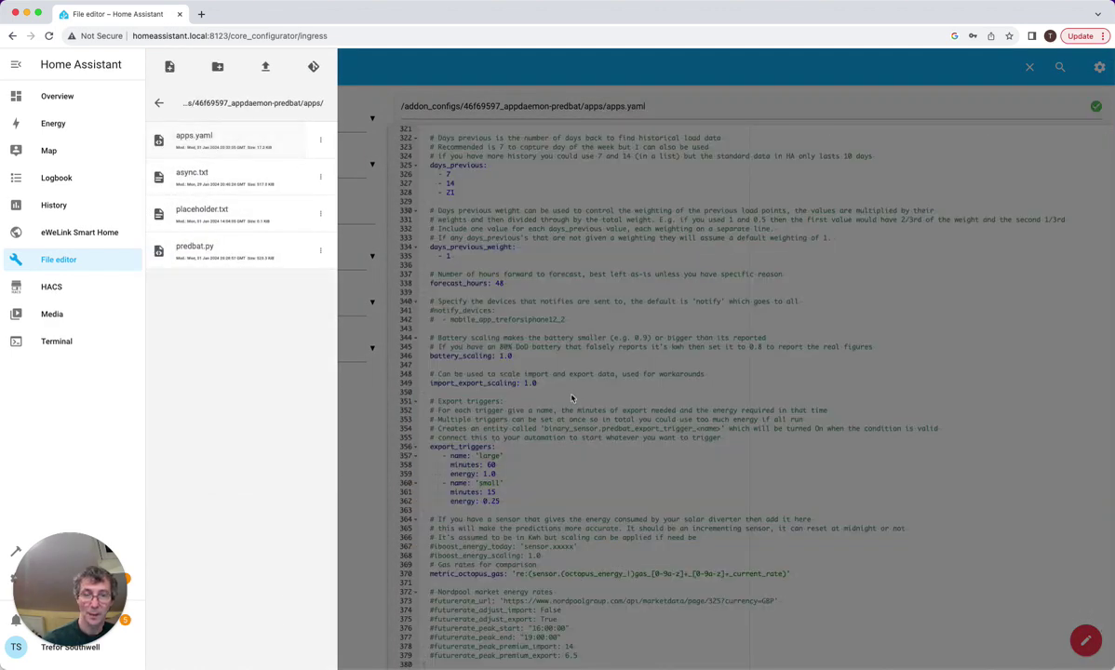
{"action": "left_click", "coordinate": [575, 388]}
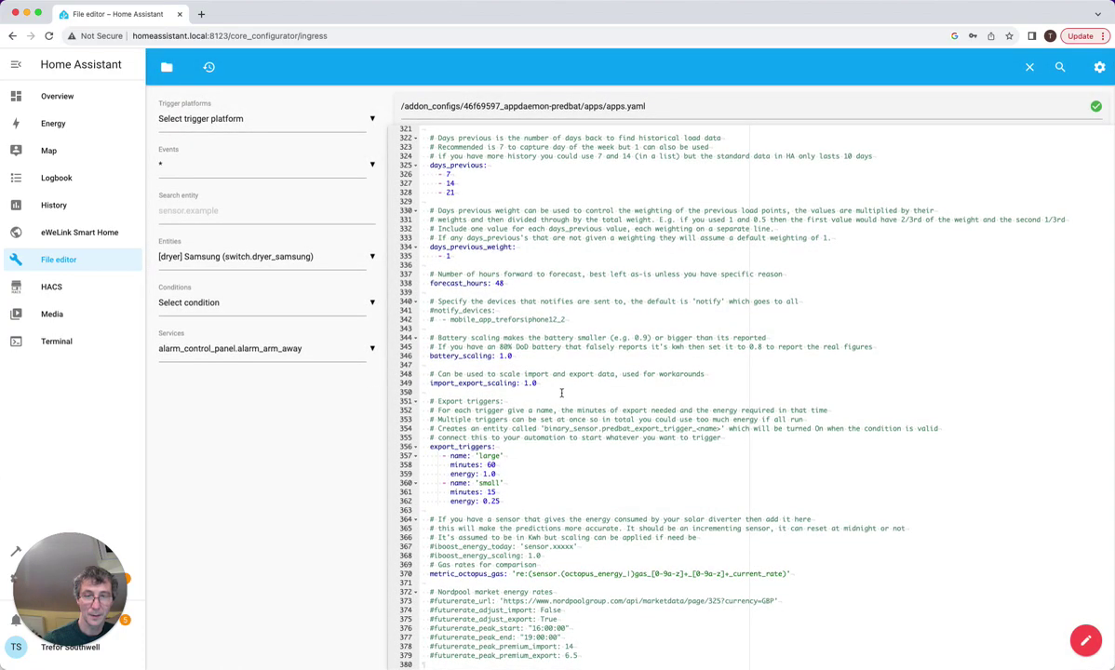
Replace the commented example lines 149–158 with the pasted battery_charge_power_curve and save apps.yaml.
{"action": "scroll", "coordinate": [562, 389], "scroll_direction": "up", "scroll_amount": 5}
{"action": "scroll", "coordinate": [561, 394], "scroll_direction": "up", "scroll_amount": 7}
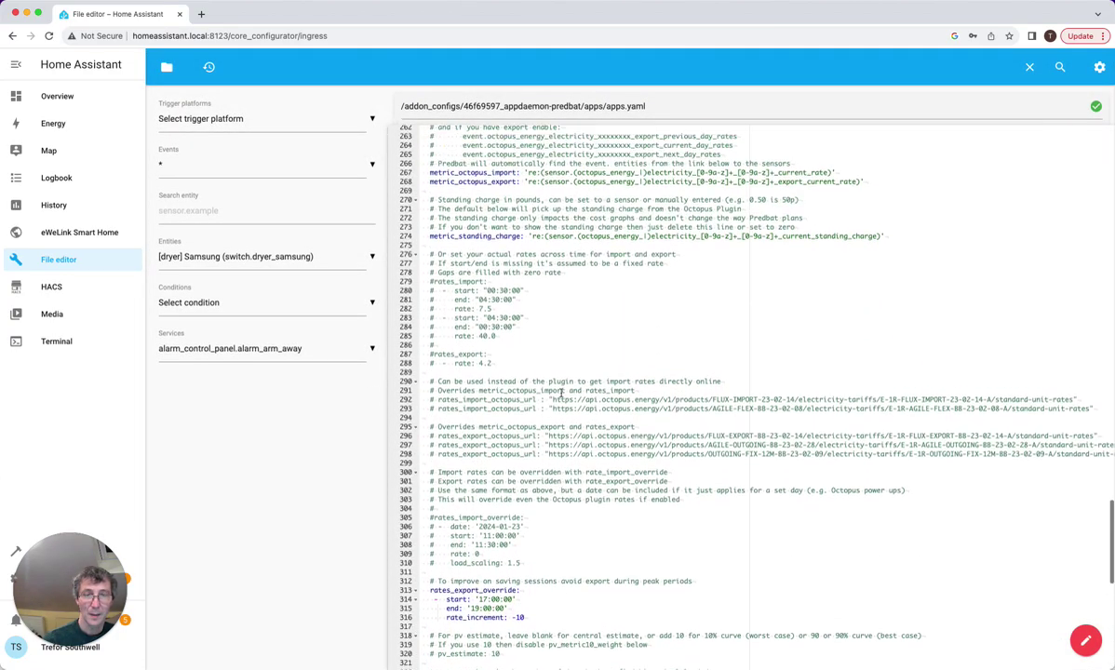
{"action": "scroll", "coordinate": [561, 393], "scroll_direction": "up", "scroll_amount": 15}
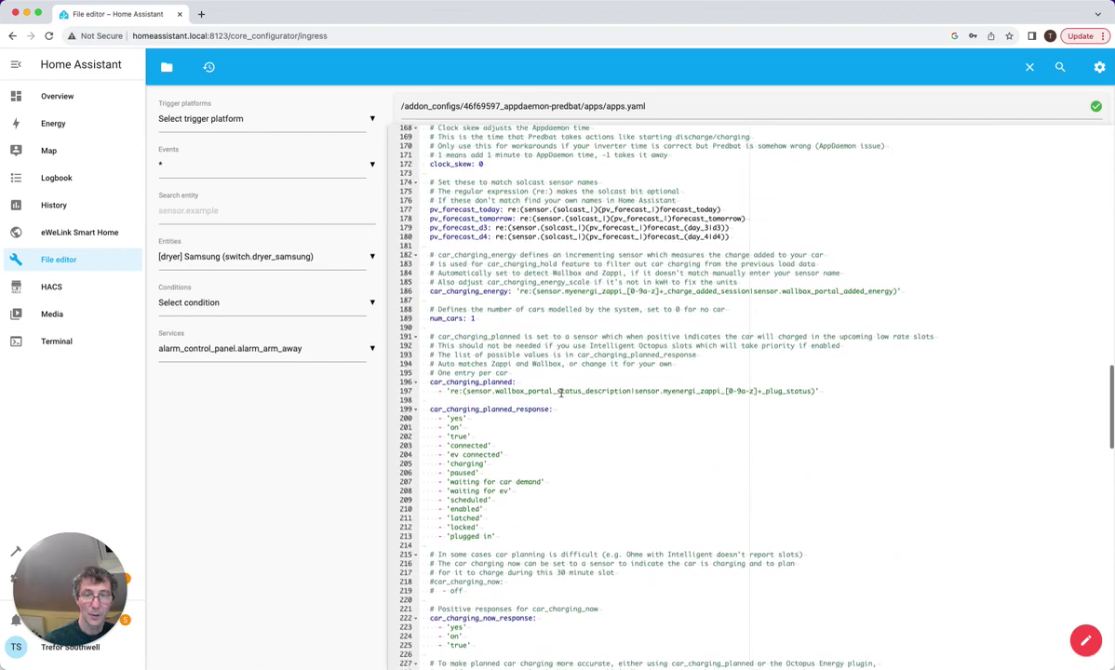
{"action": "scroll", "coordinate": [561, 394], "scroll_direction": "up", "scroll_amount": 6}
{"action": "left_click_drag", "start_coordinate": [426, 365], "coordinate": [415, 273]}
{"action": "scroll", "coordinate": [480, 269], "scroll_direction": "down", "scroll_amount": 10}
{"action": "left_click", "coordinate": [481, 264]}
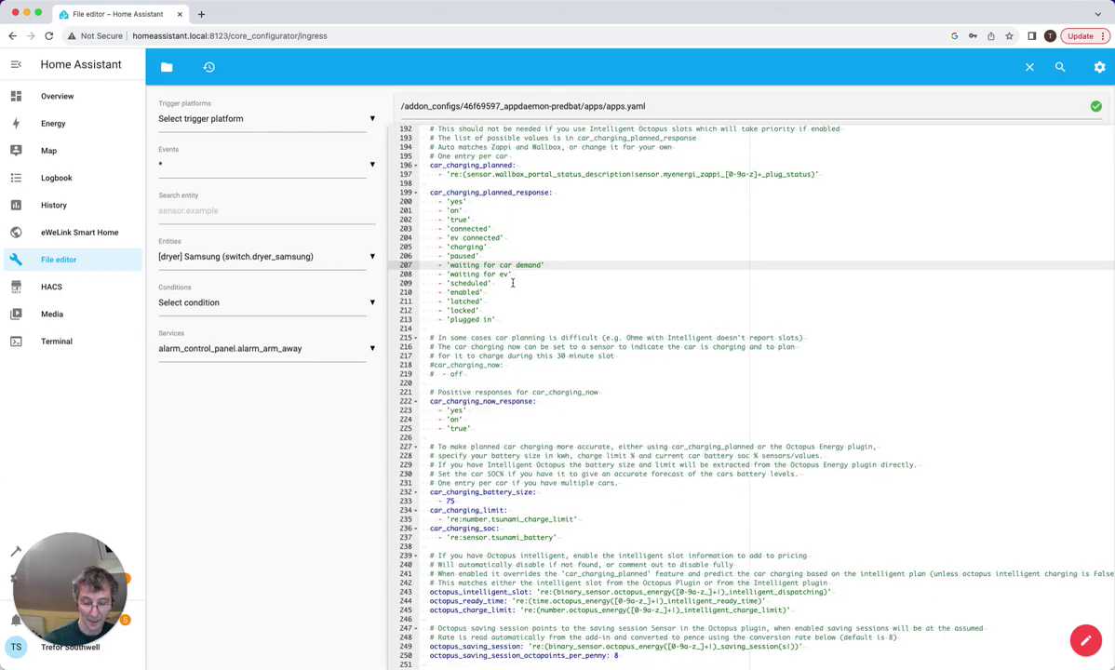
{"action": "scroll", "coordinate": [494, 322], "scroll_direction": "up", "scroll_amount": 8}
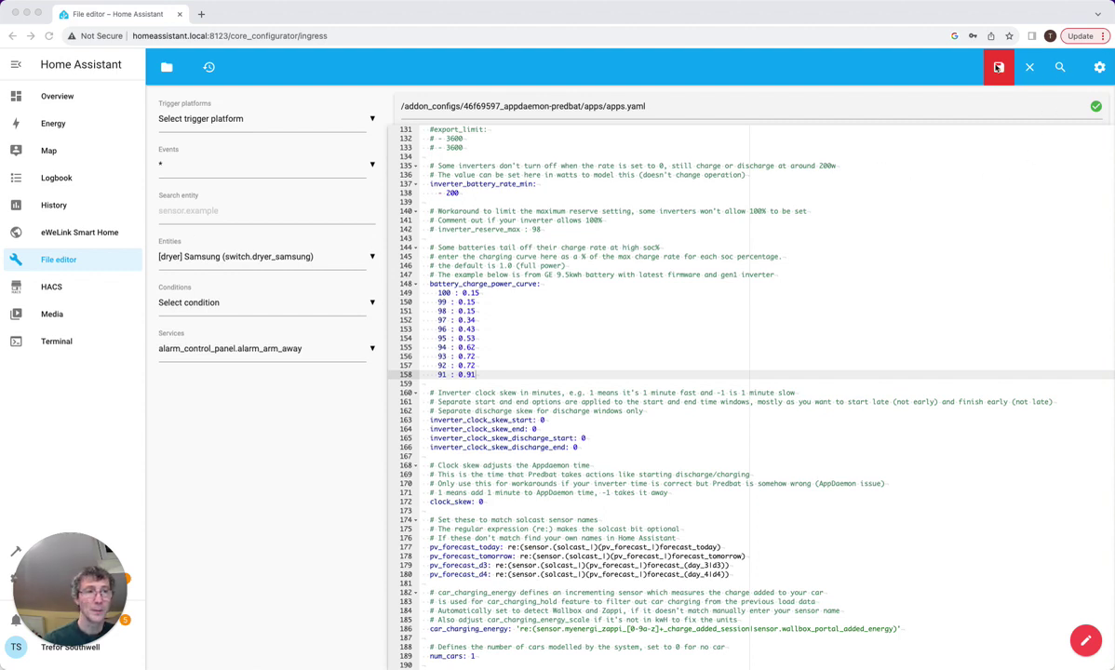
{"action": "left_click", "coordinate": [999, 67]}
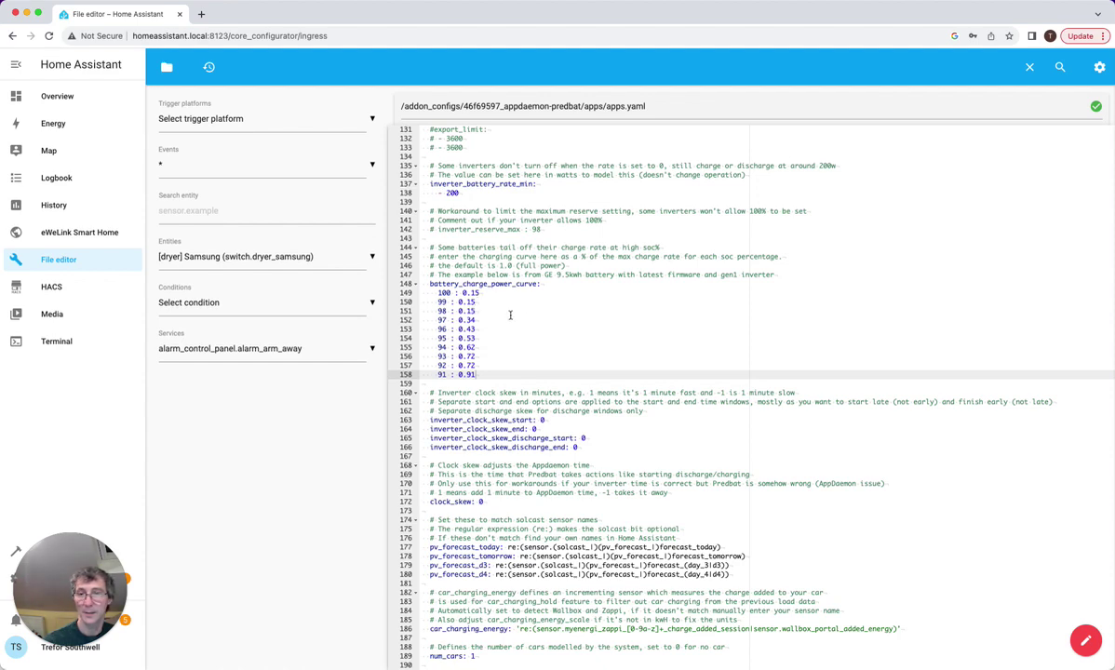
{"action": "left_click", "coordinate": [62, 97]}
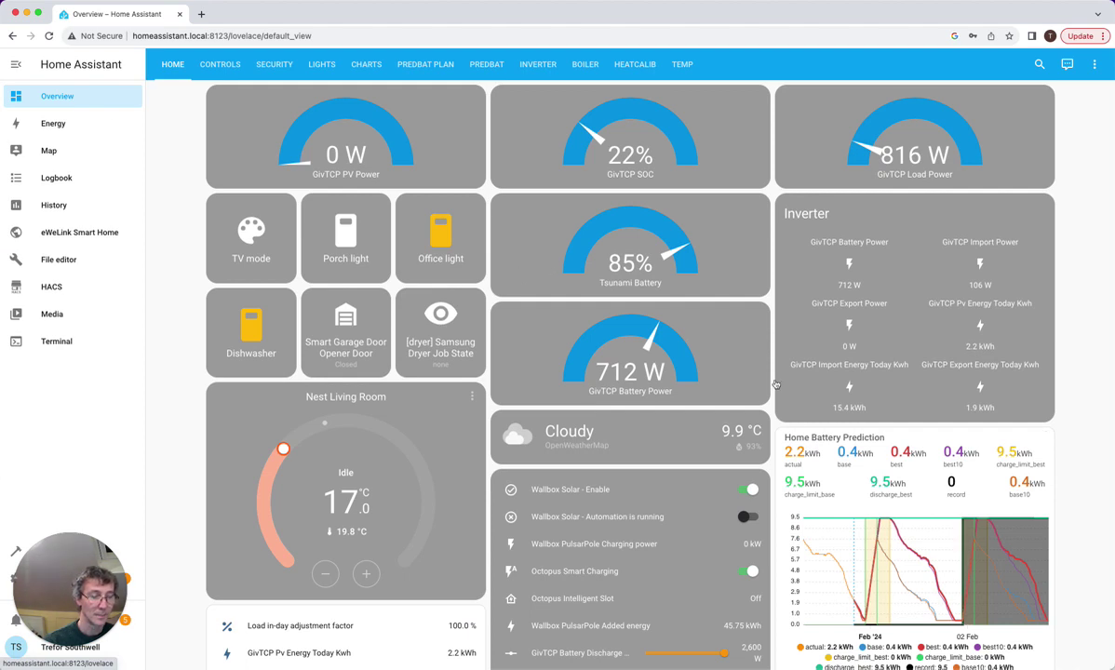
{"action": "mouse_move", "coordinate": [899, 559]}
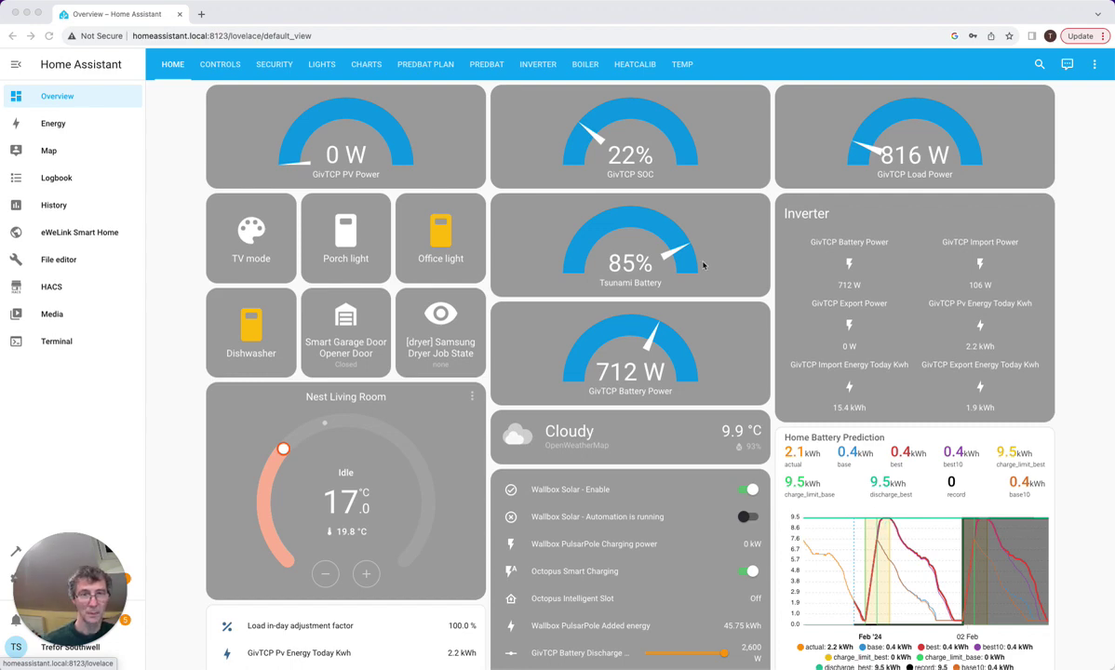
{"action": "left_click", "coordinate": [426, 65]}
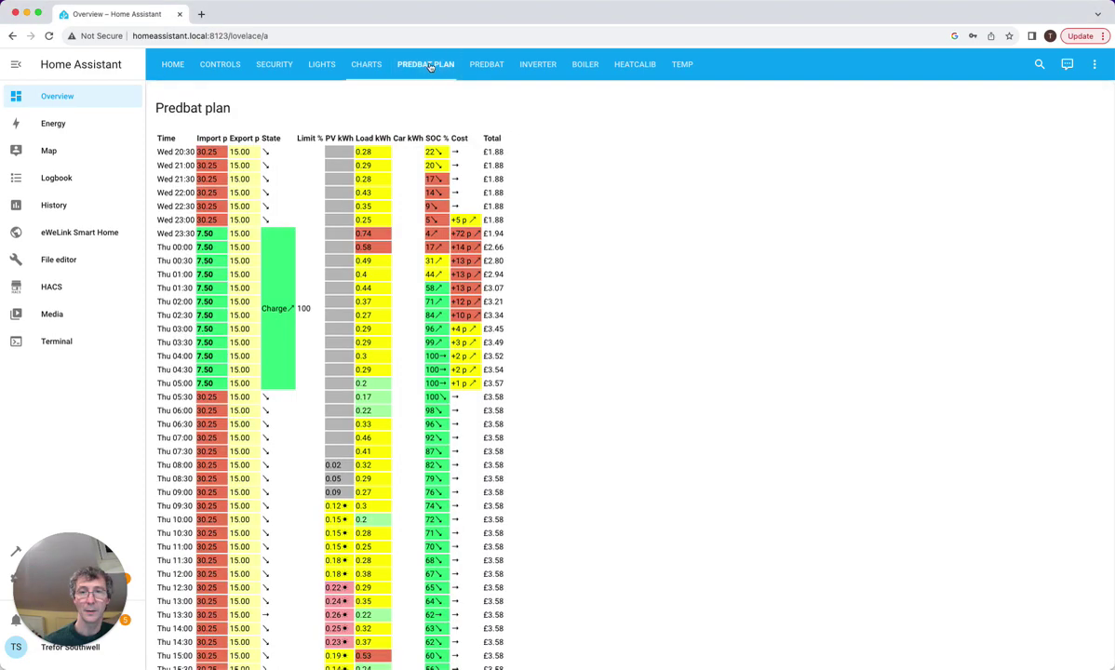
{"action": "left_click", "coordinate": [460, 65]}
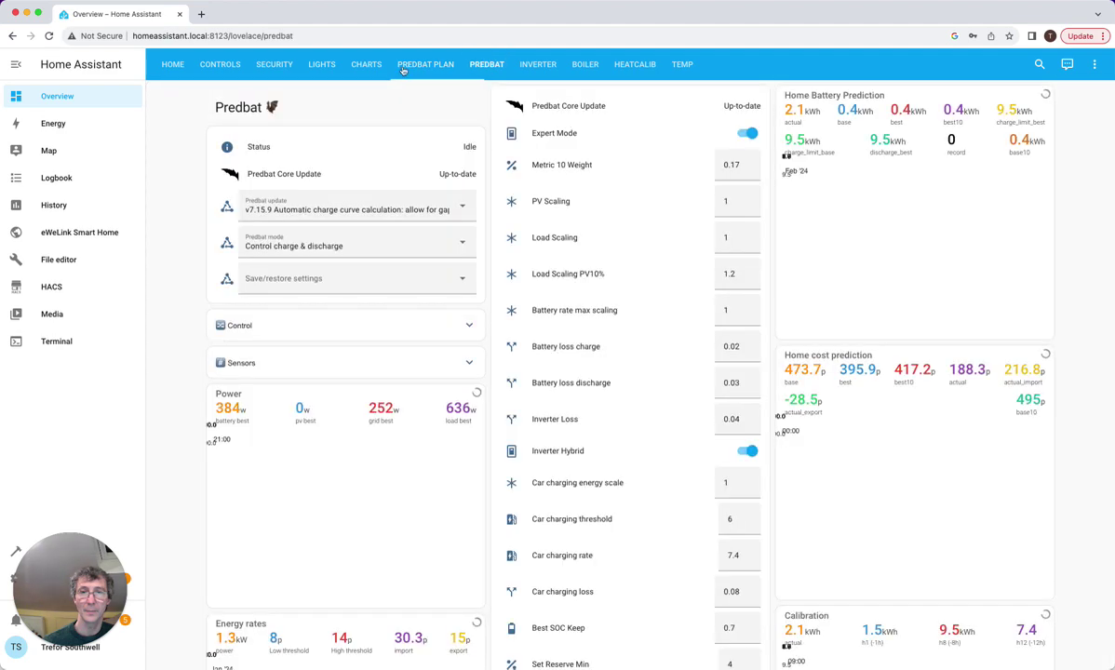
{"action": "left_click", "coordinate": [367, 65]}
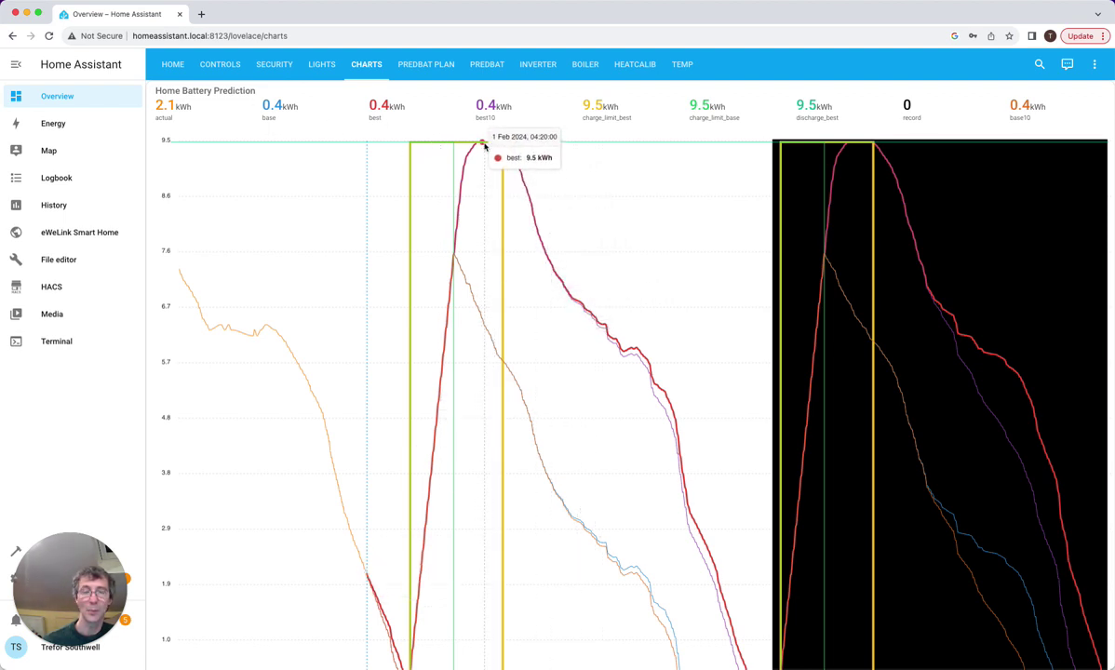
{"action": "left_click", "coordinate": [185, 64]}
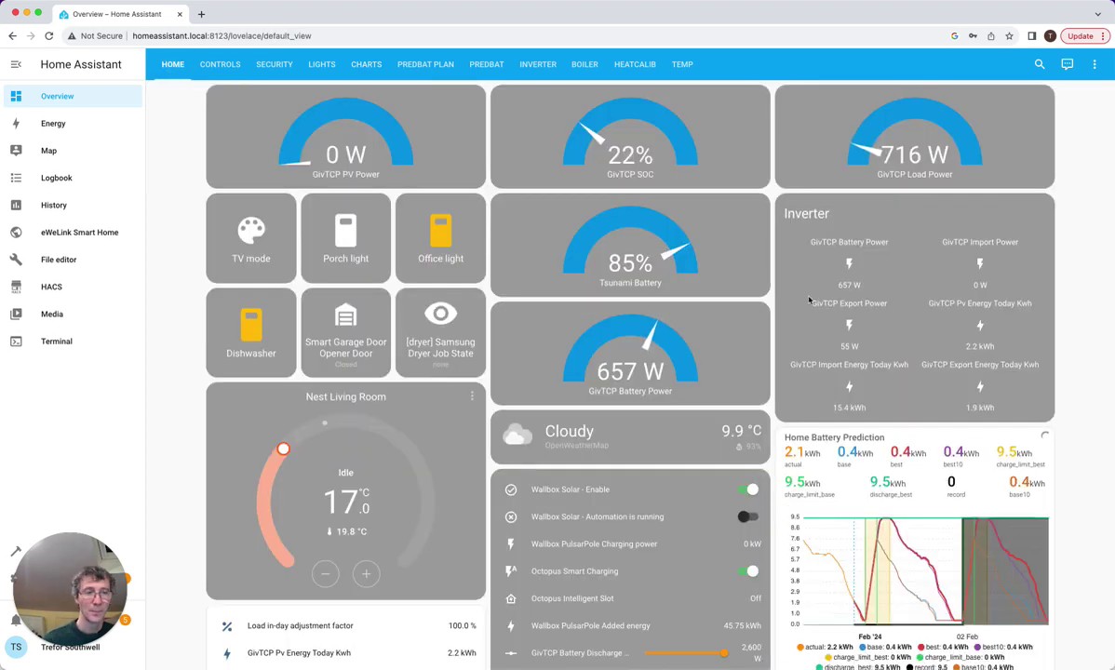
Find the low power setting via page search for 'low po' and switch Set Charge Low Power Mode on.
{"action": "key", "text": "super+f"}
{"action": "type", "text": "low po"}
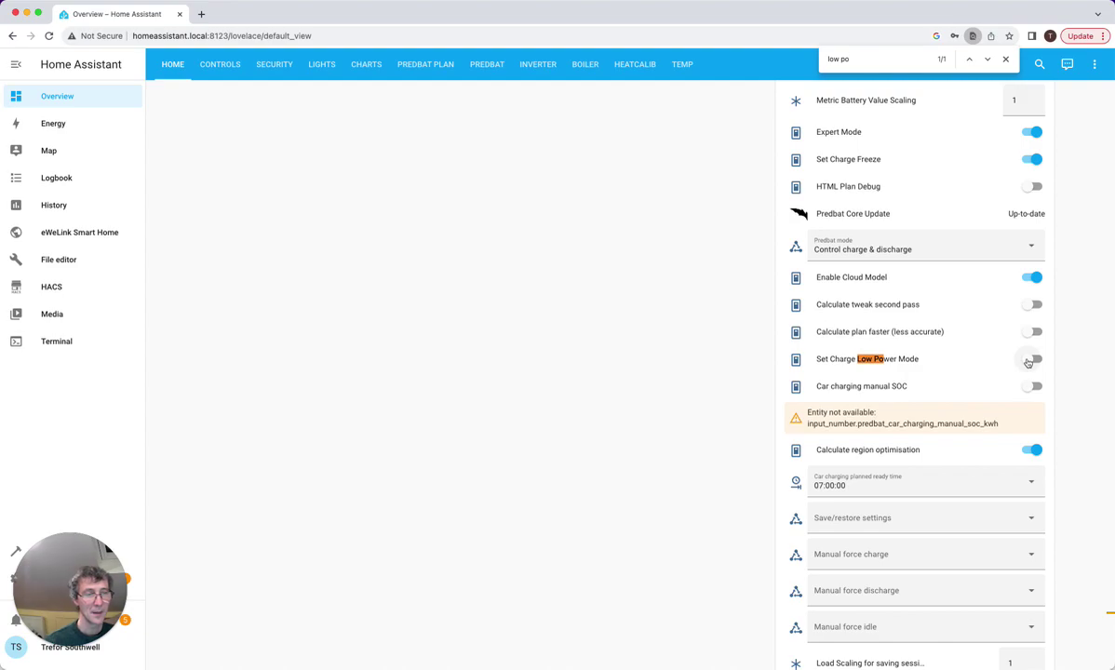
{"action": "left_click", "coordinate": [1033, 359]}
{"action": "scroll", "coordinate": [979, 456], "scroll_direction": "up", "scroll_amount": 15}
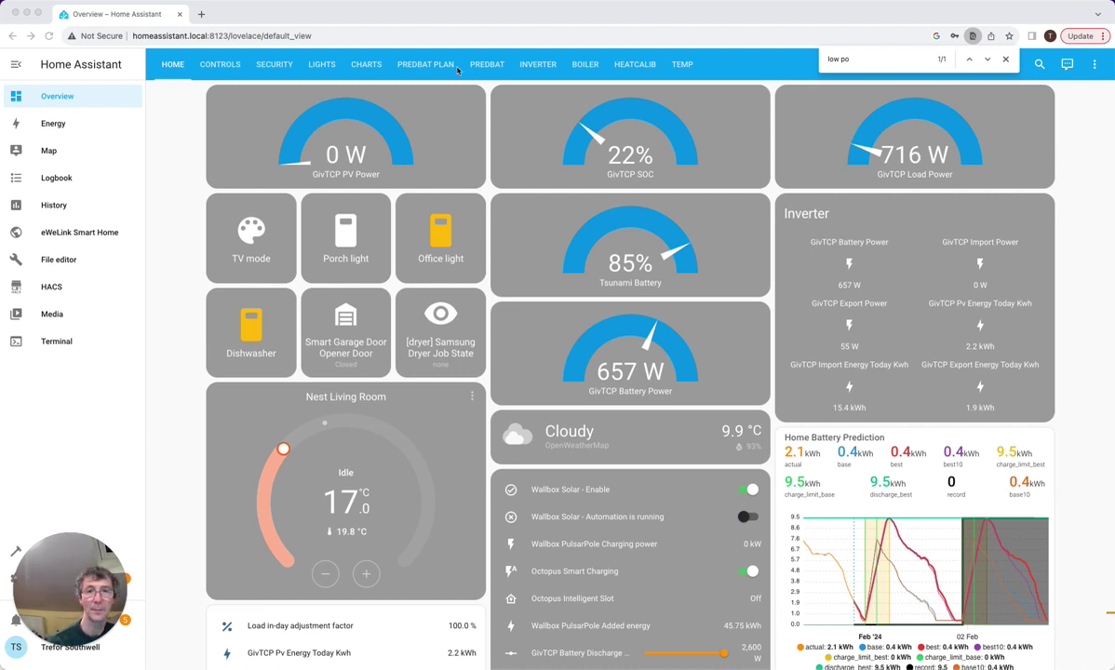
{"action": "left_click", "coordinate": [420, 71]}
{"action": "left_click", "coordinate": [420, 71]}
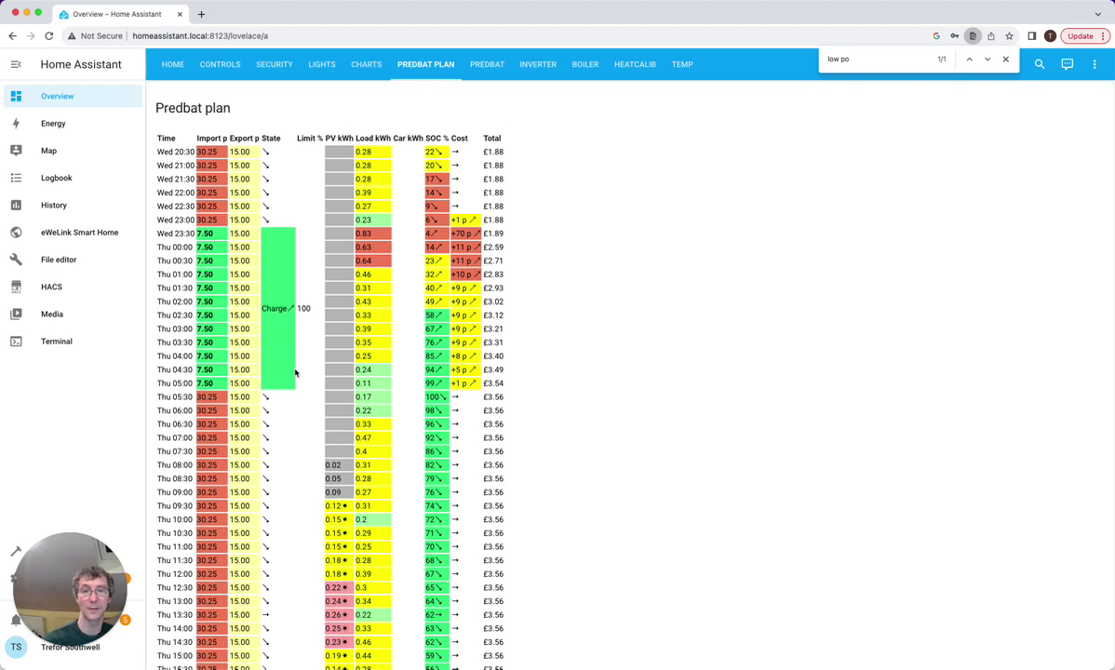
{"action": "left_click", "coordinate": [172, 64]}
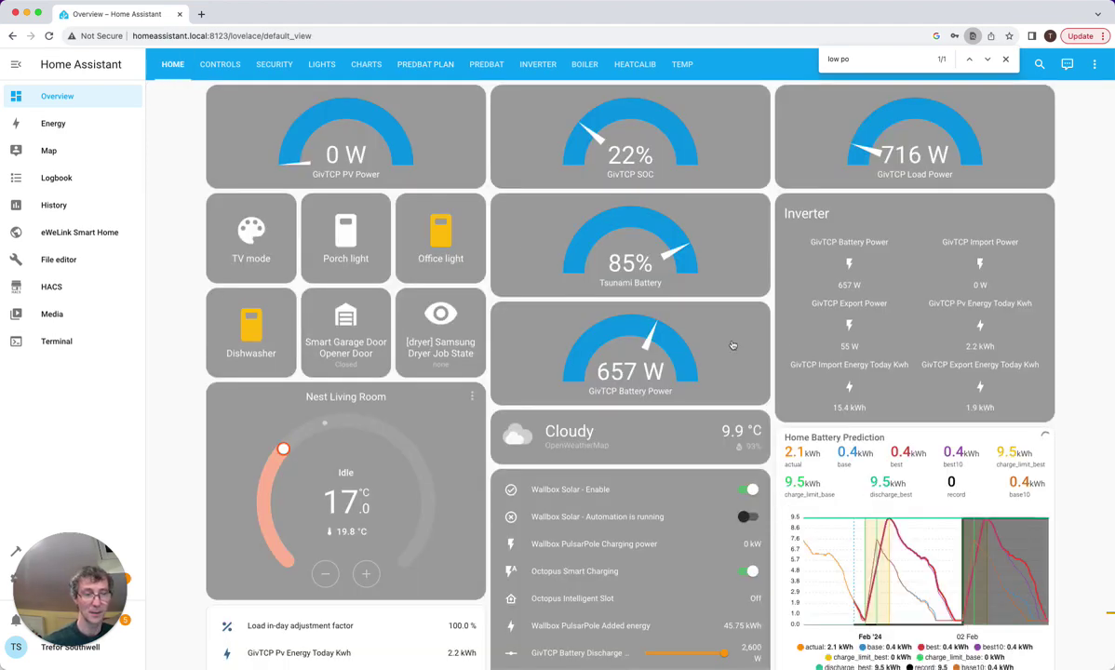